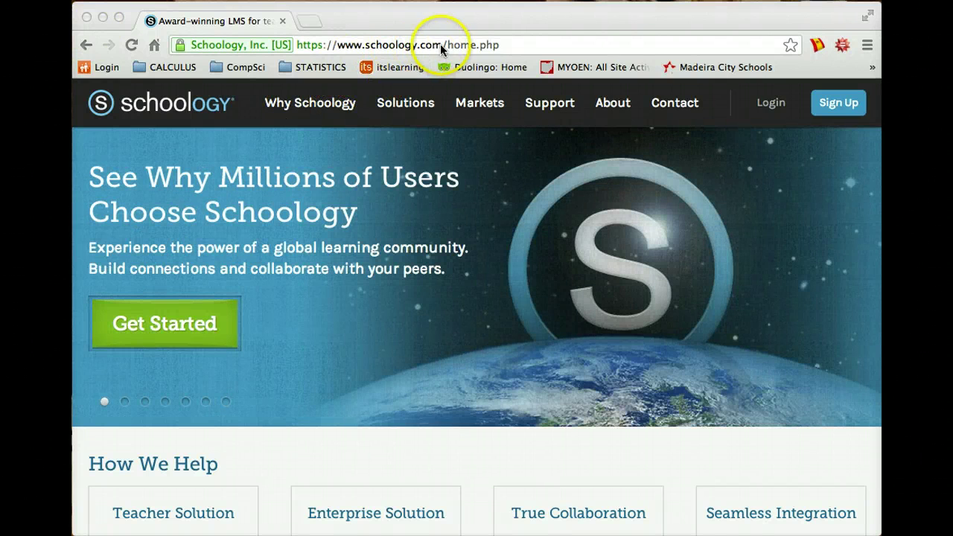
Begin a Student sign-up and submit the instructor's course access code
left_click_drag(443, 46, 337, 42)
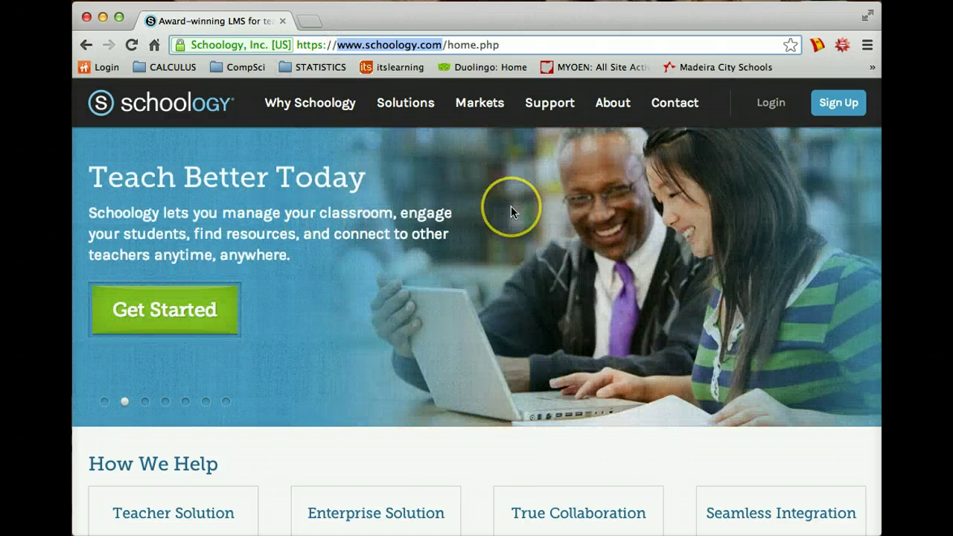
left_click(836, 105)
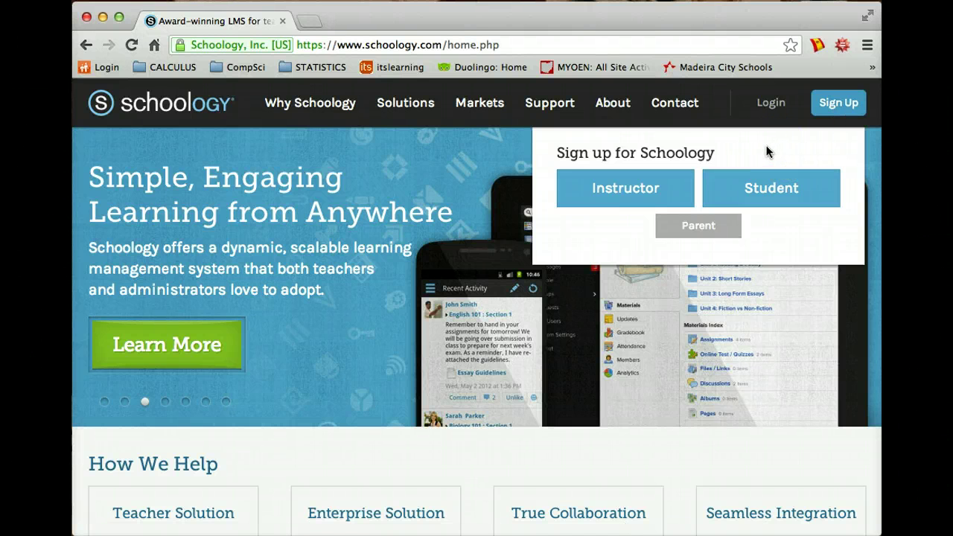
left_click(766, 188)
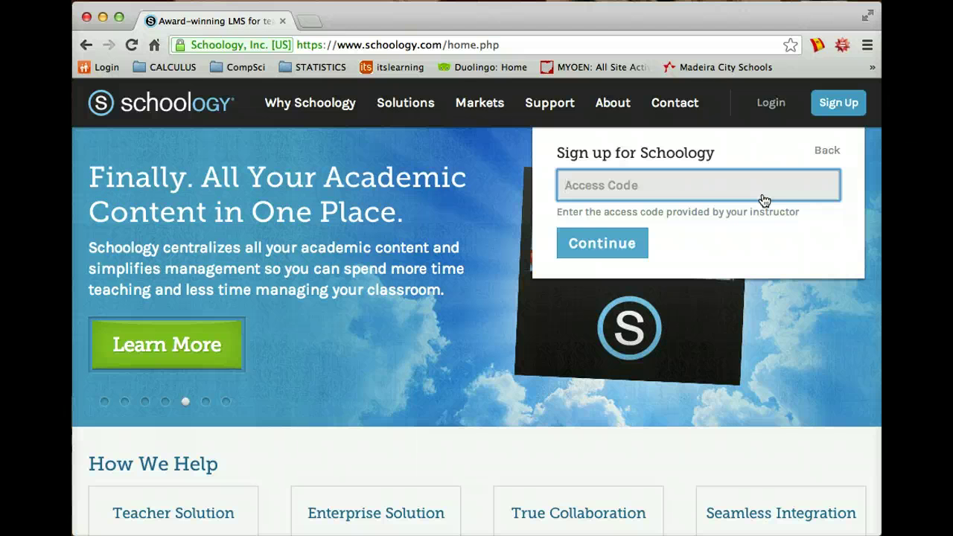
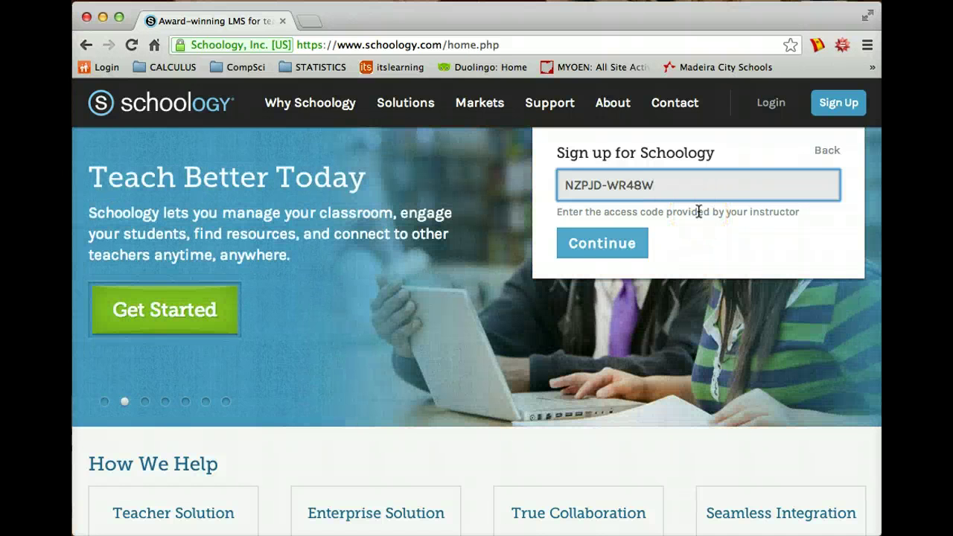
left_click(581, 252)
Enter the student's first name, last name and e-mail address
left_click(599, 225)
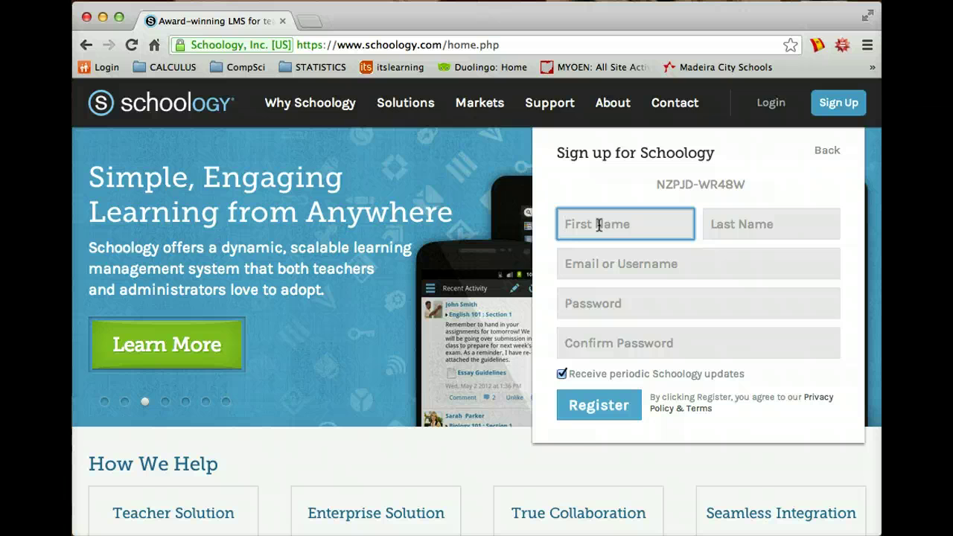
type("Todd")
key("Tab")
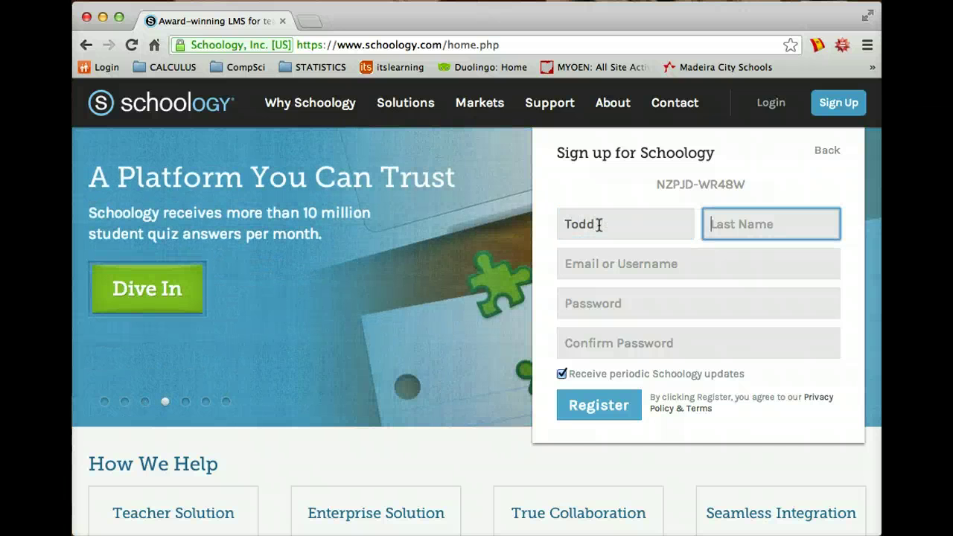
type("Comelately")
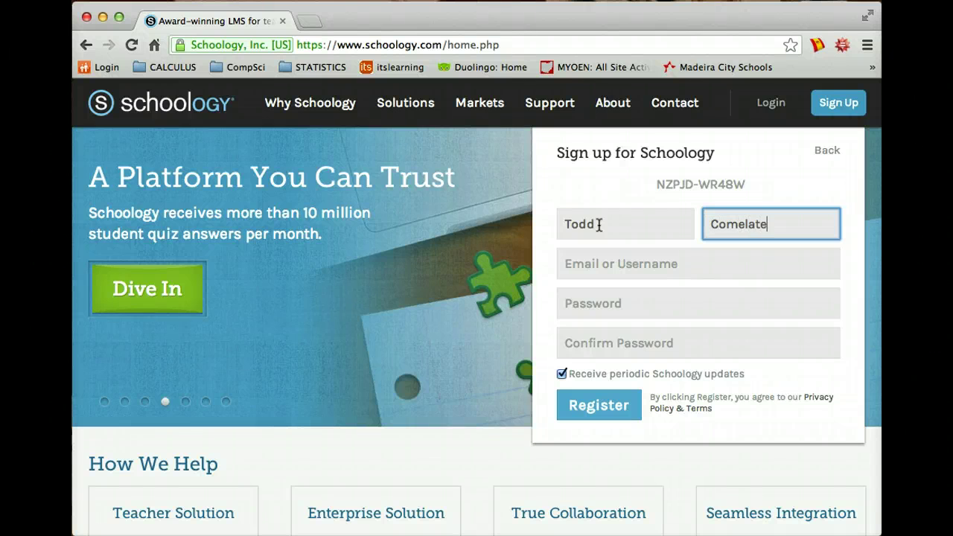
left_click(596, 282)
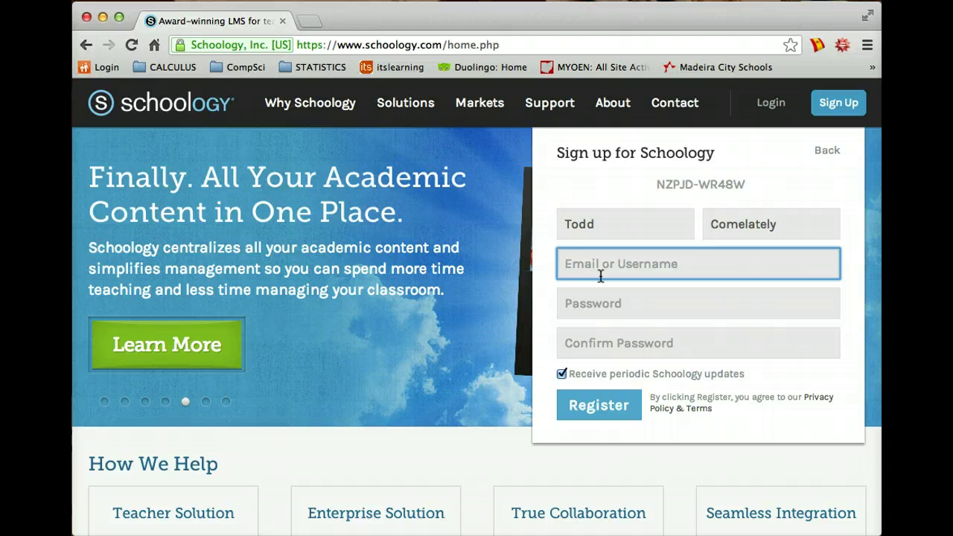
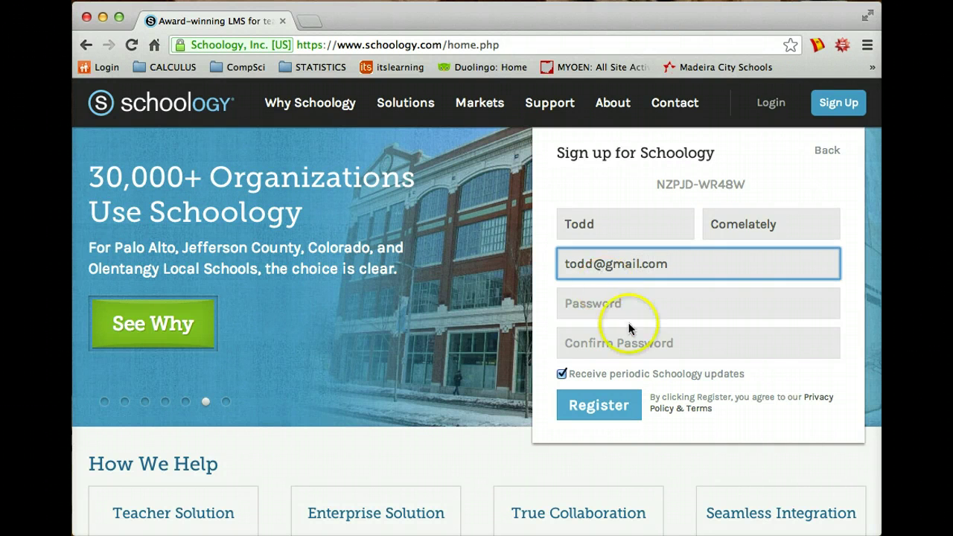
Set and confirm the account password, decline periodic Schoology updates, and register
left_click(607, 310)
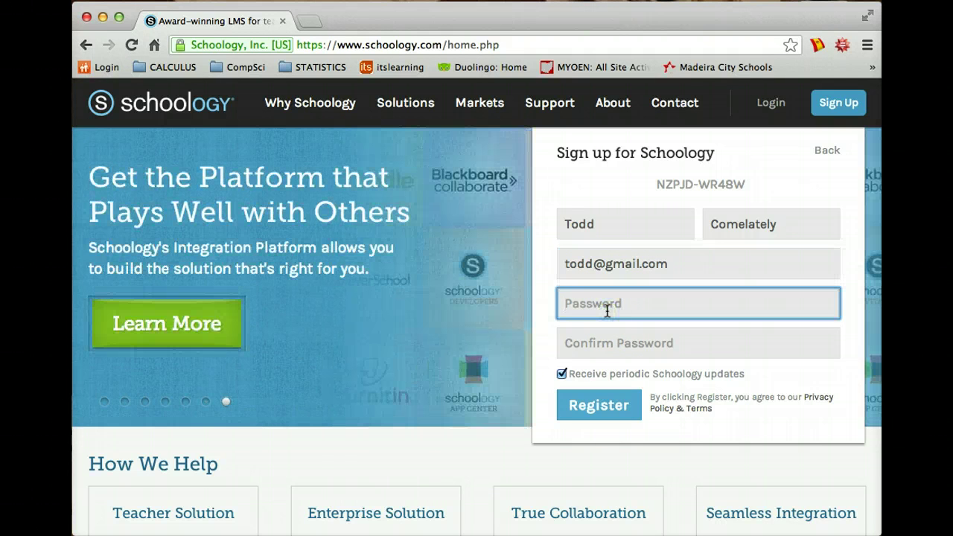
type("••••••")
left_click(600, 341)
type("••••")
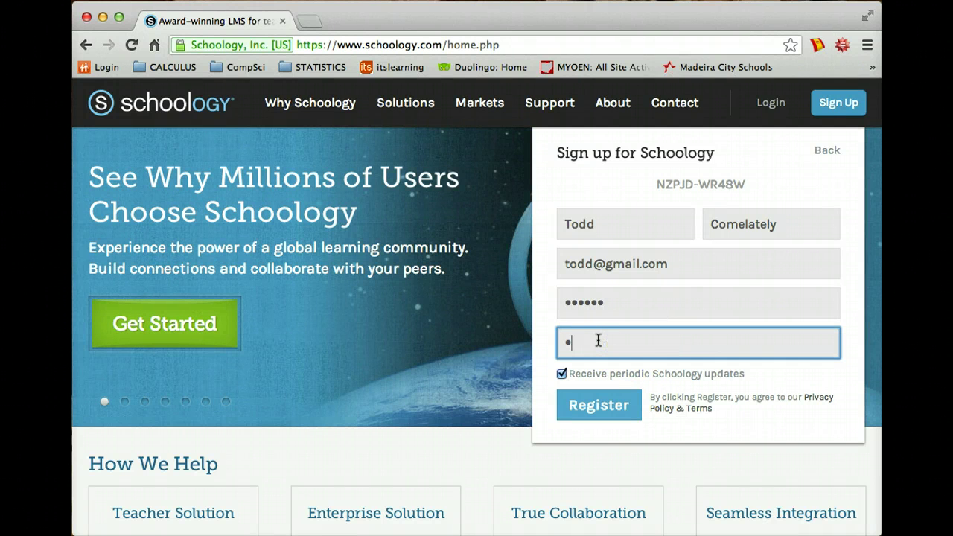
type("••")
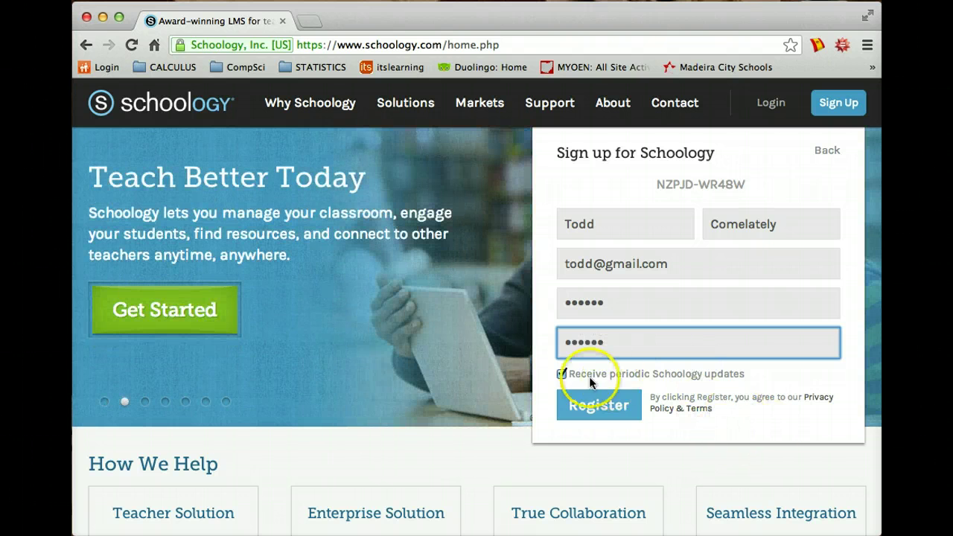
left_click(561, 373)
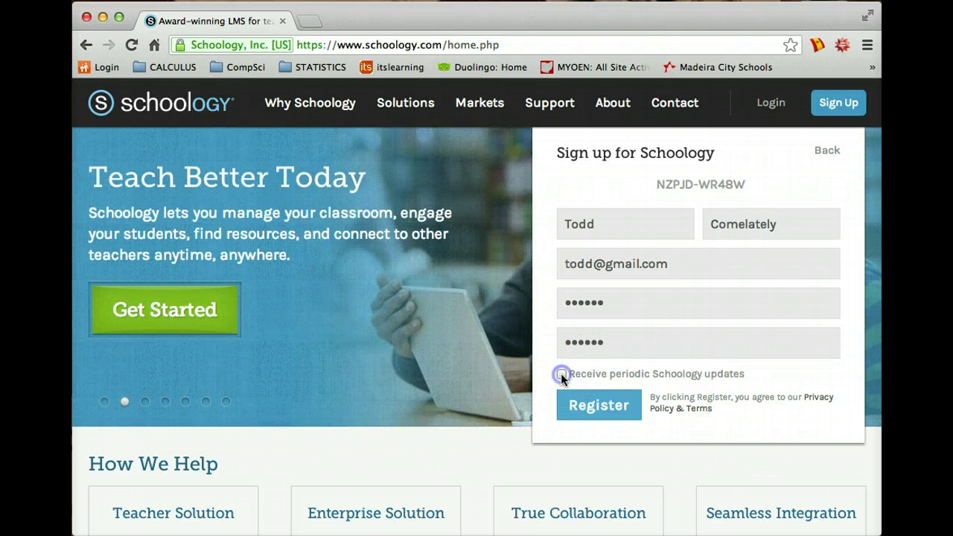
left_click(601, 411)
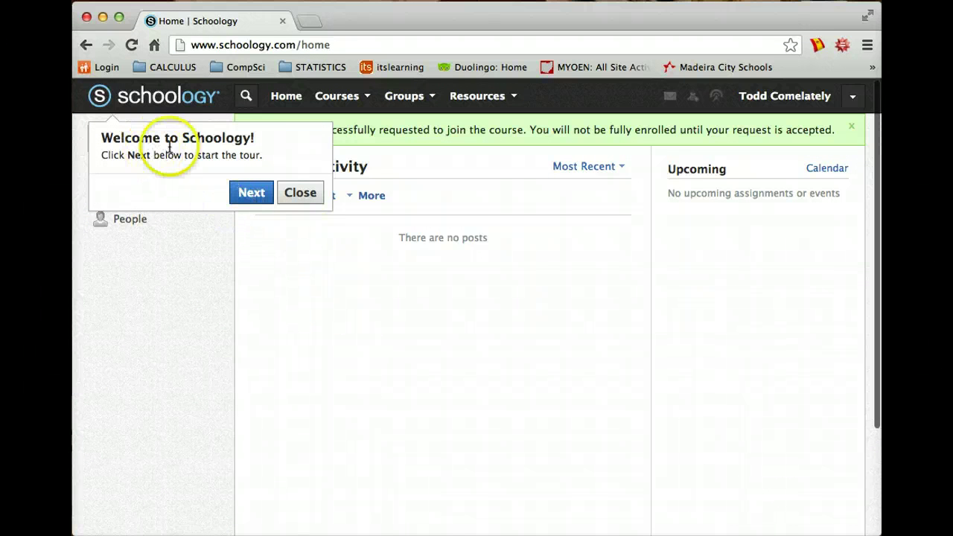
Close the Welcome to Schoology tour and show the Courses menu with Join and Browse
left_click(299, 195)
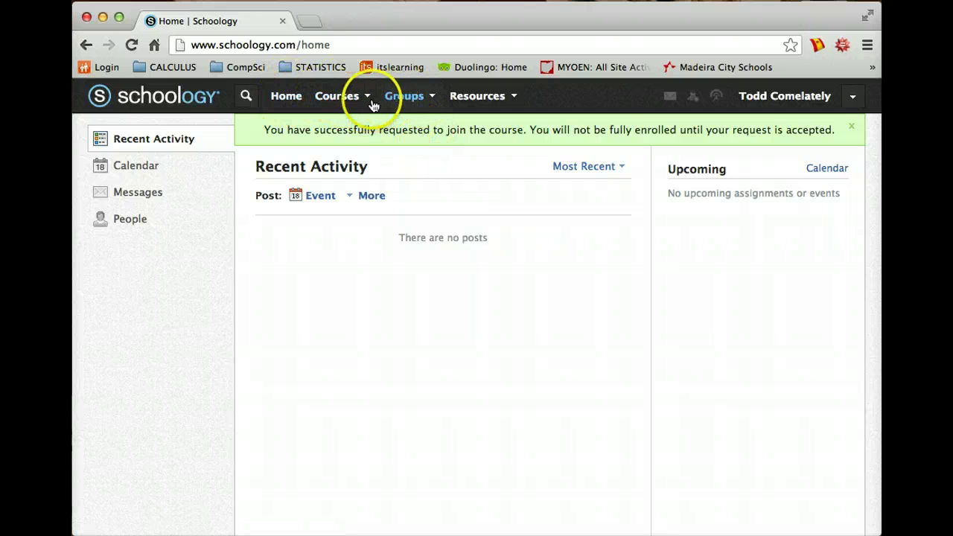
left_click(355, 100)
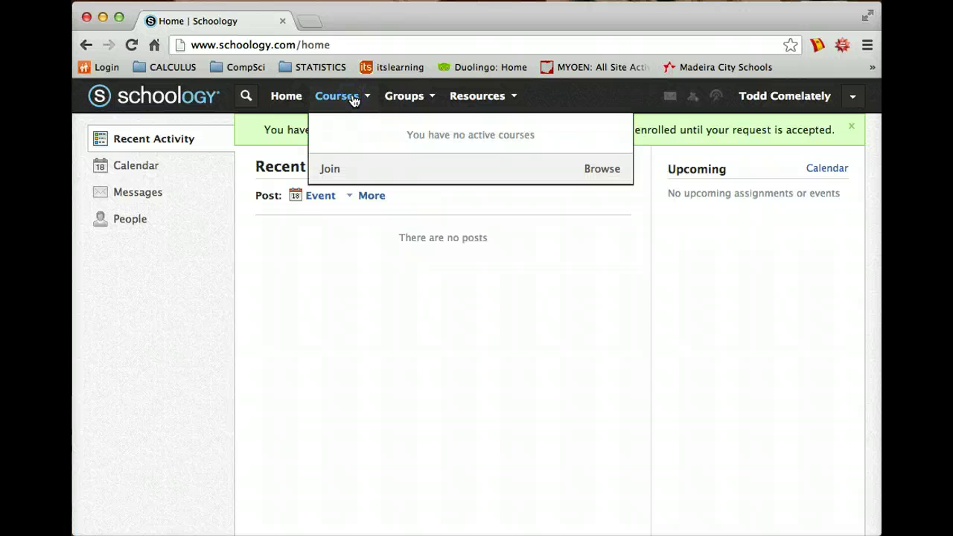
Enter the instructor's access code in Join a Course, fixing a typo, and send the join request
left_click(332, 169)
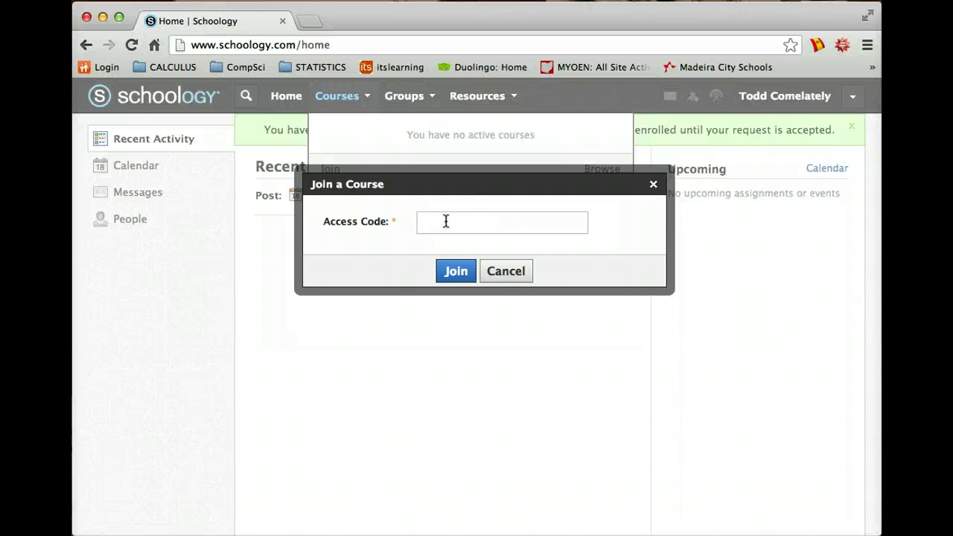
left_click(426, 336)
left_click(440, 272)
left_click(451, 273)
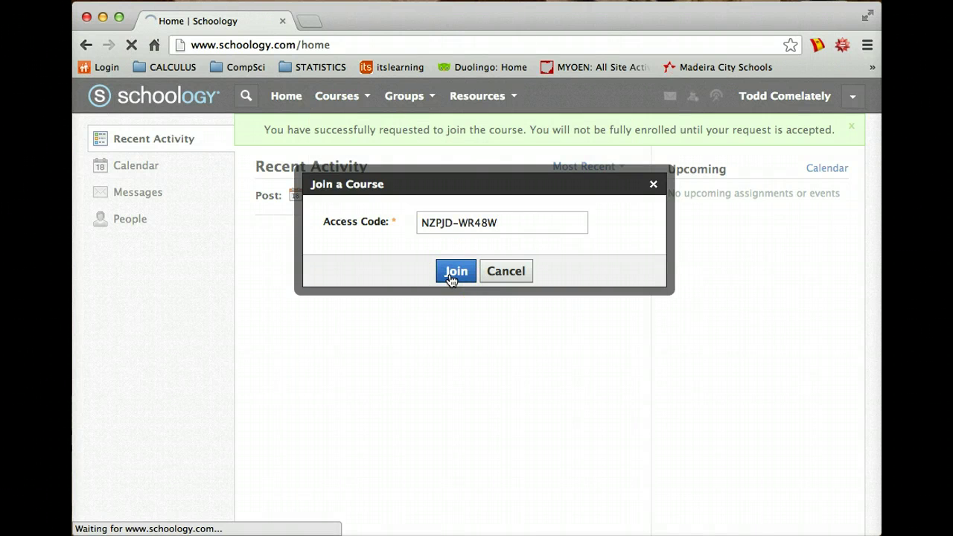